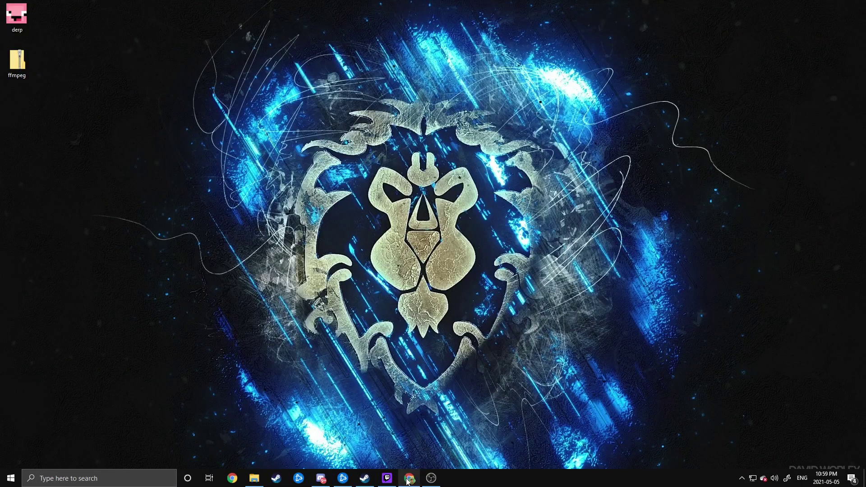
- Download the Lunar Client v2.6.6 Windows installer from lunarclient.com in Chrome
left_click(409, 478)
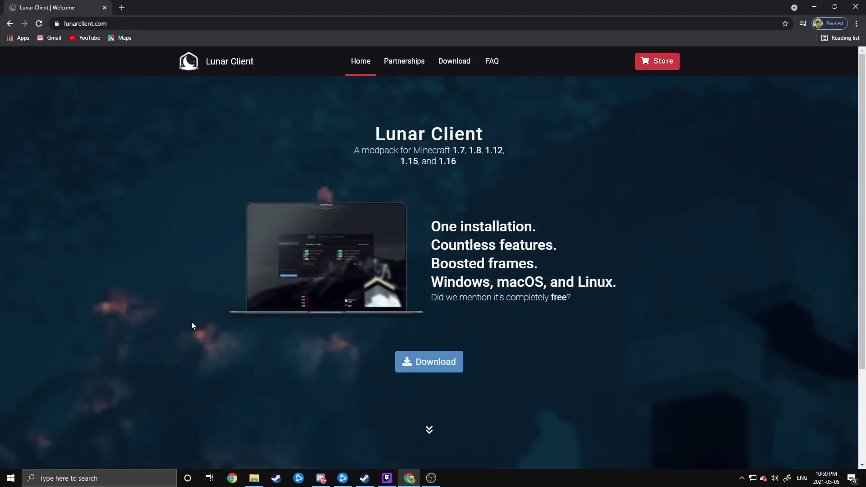
left_click(431, 366)
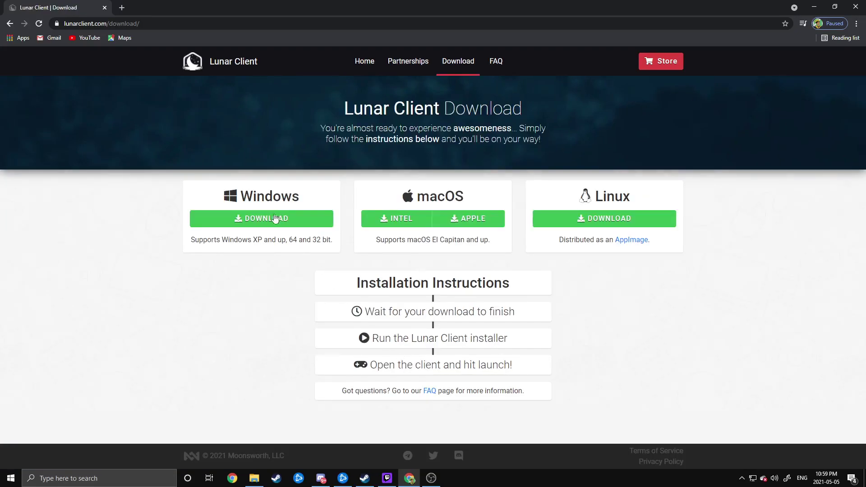
left_click(281, 229)
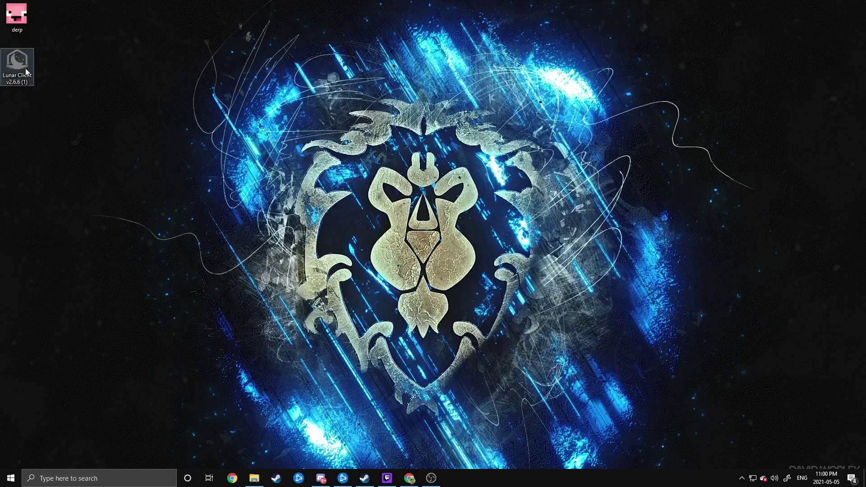
- Run the Lunar Client installer from the desktop and accept the licence agreement
double_click(25, 69)
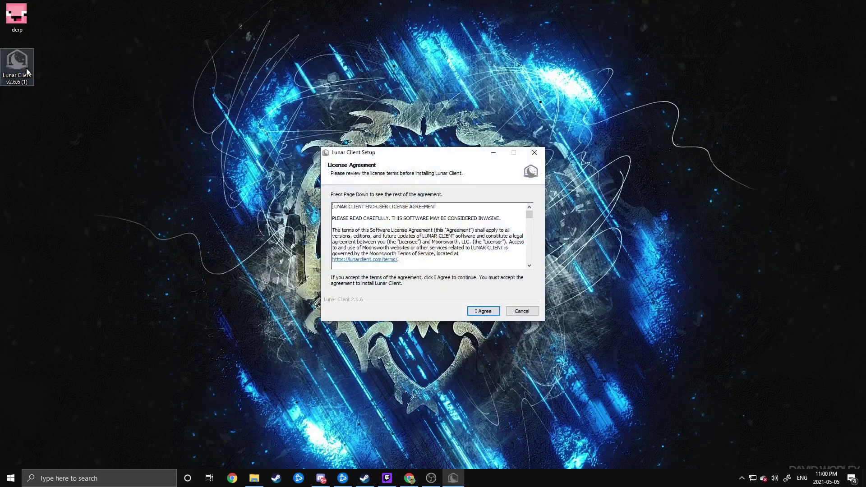
left_click(478, 315)
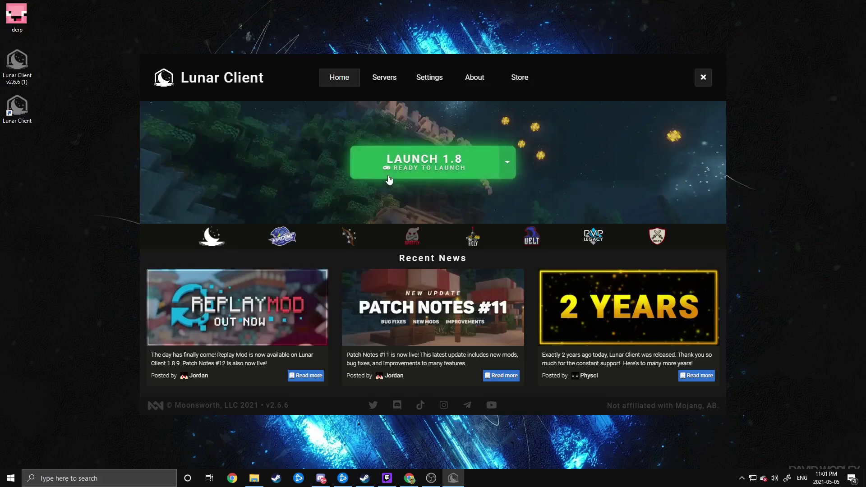
- Launch Lunar Client 1.8.9, maximize the game window, and view the account session details
left_click(418, 175)
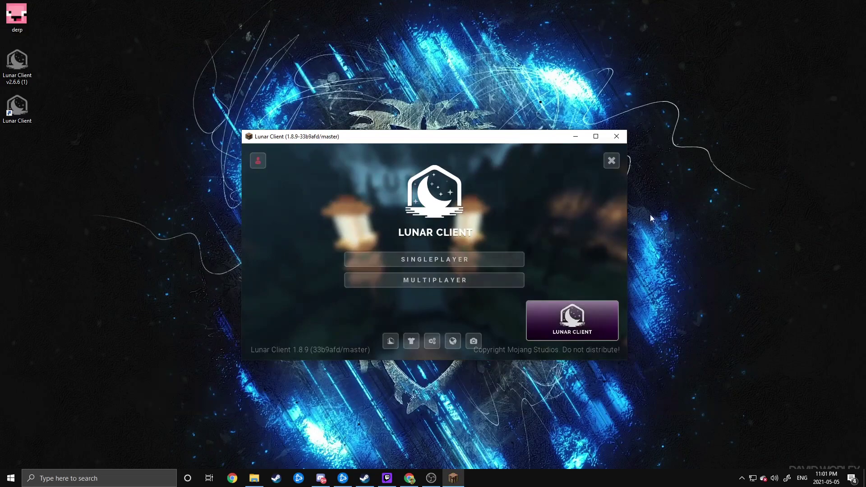
left_click(595, 137)
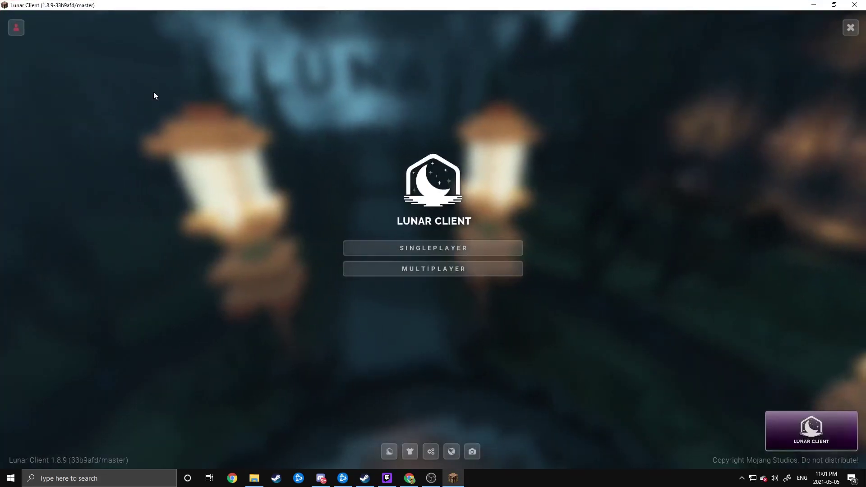
left_click(15, 28)
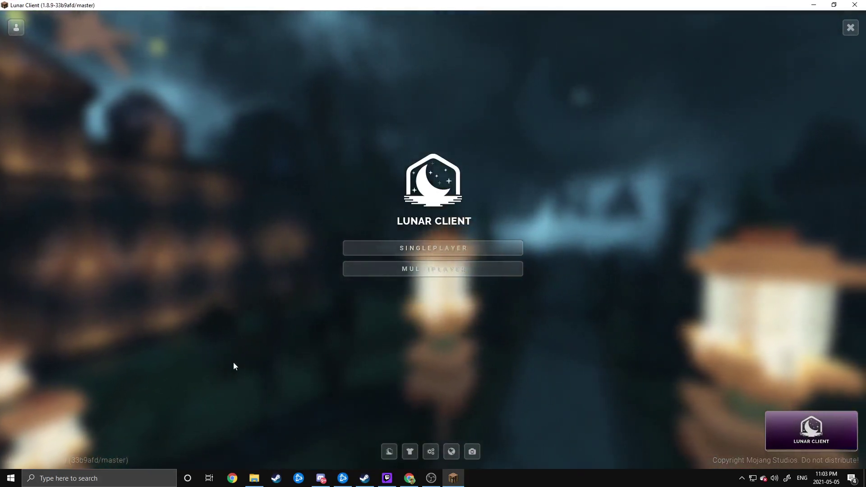
- Toggle ReplayMod off and back on in the Lunar mod settings, then open its options
left_click(389, 452)
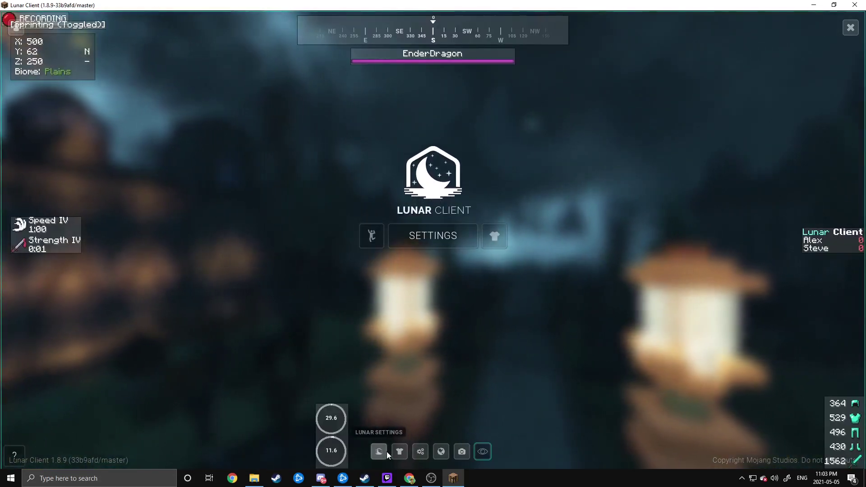
left_click(418, 234)
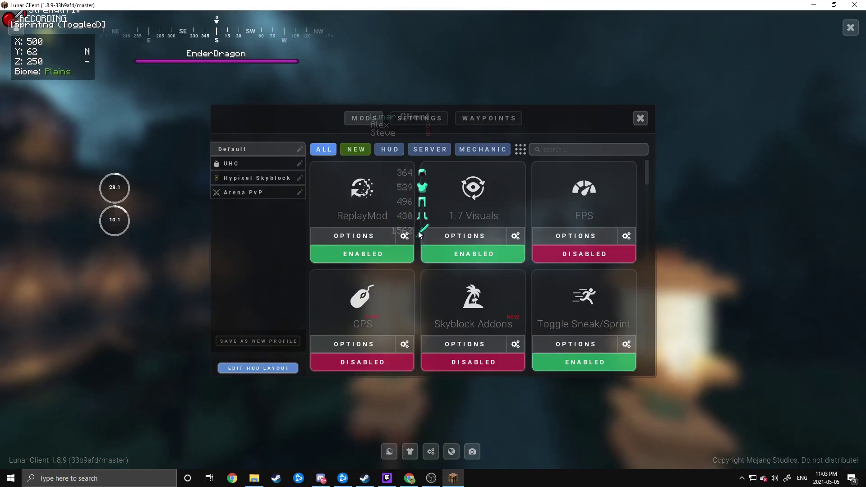
left_click(342, 256)
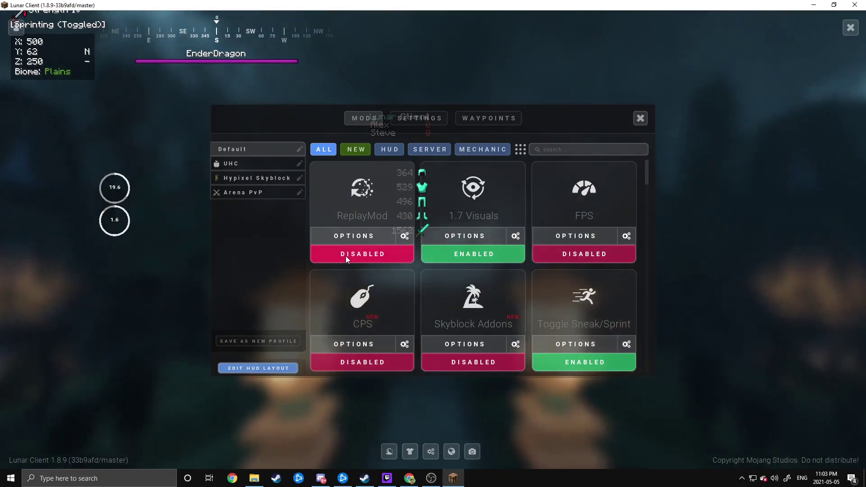
left_click(345, 255)
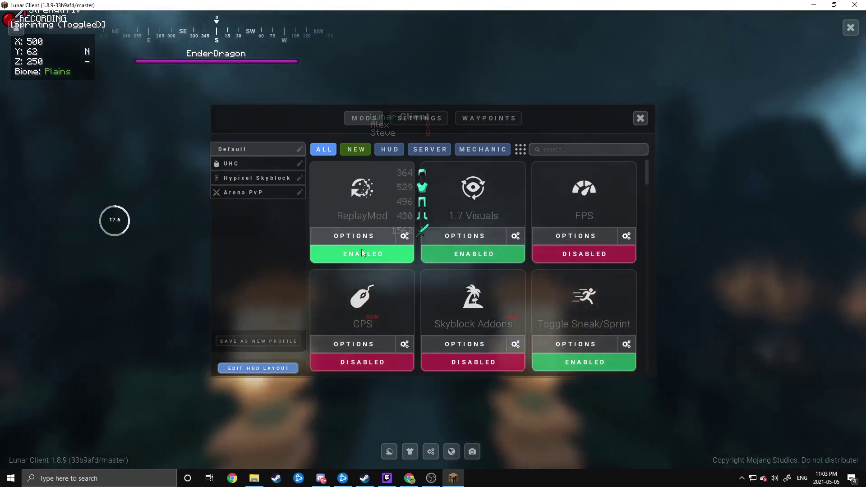
left_click(404, 235)
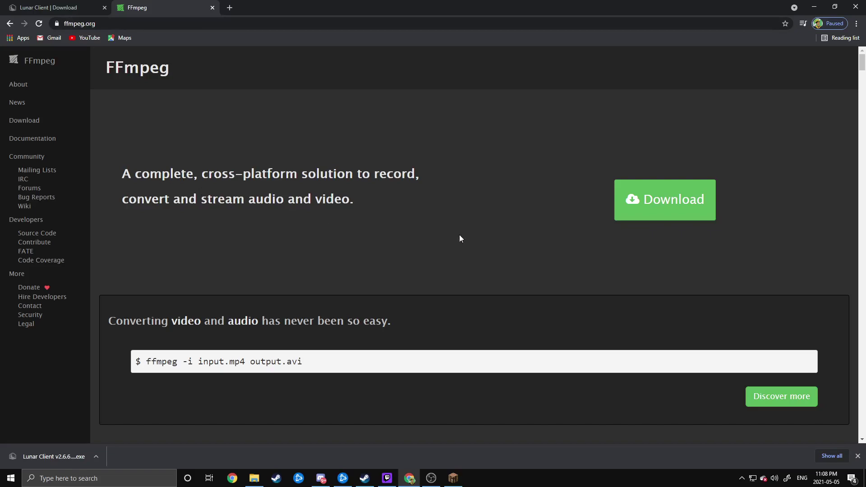
- Go from ffmpeg.org's download page to gyan.dev Windows builds and open the release's GitHub mirror
left_click(665, 206)
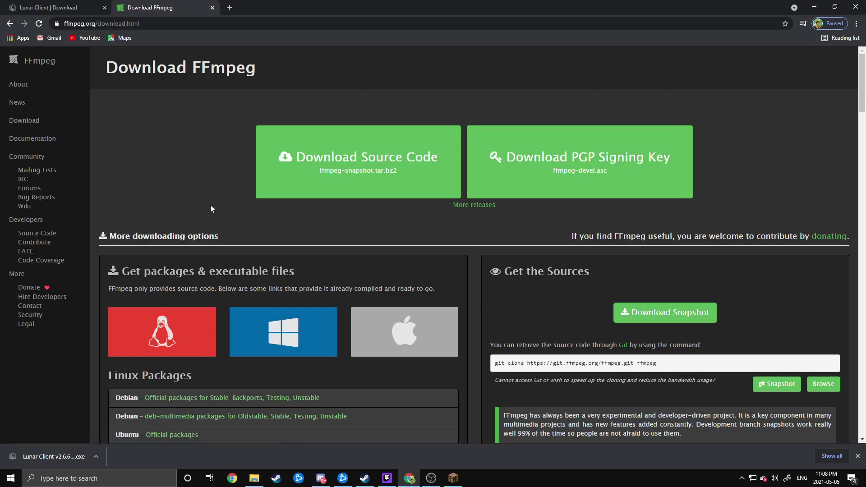
scroll(211, 209, "down", 1)
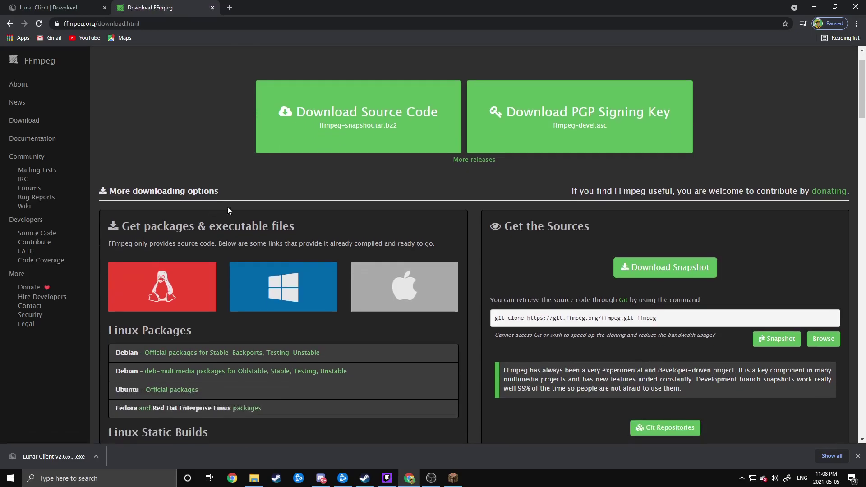
left_click(313, 304)
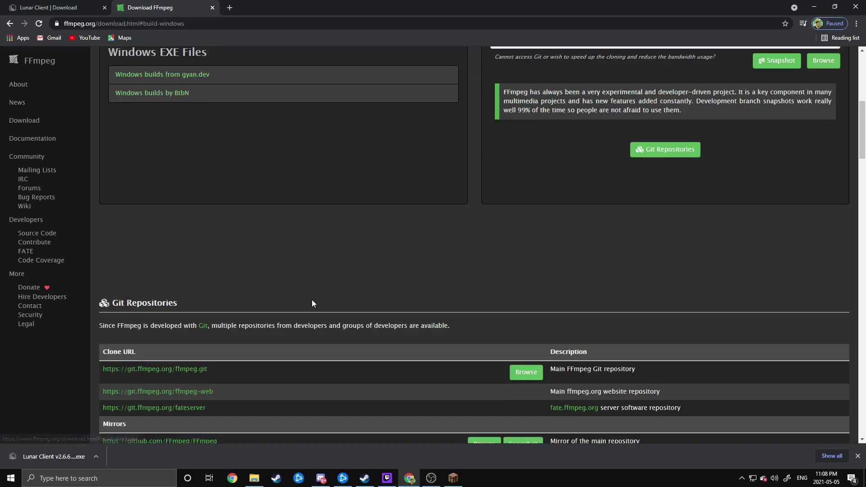
left_click(146, 78)
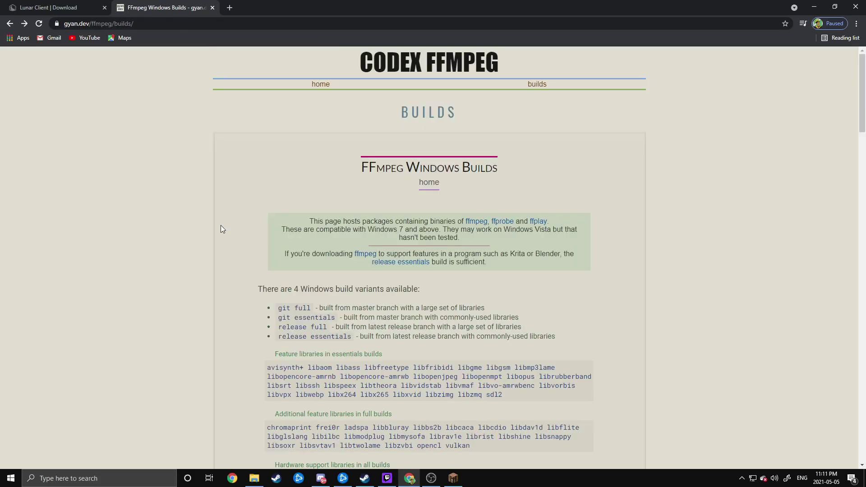
scroll(221, 229, "down", 8)
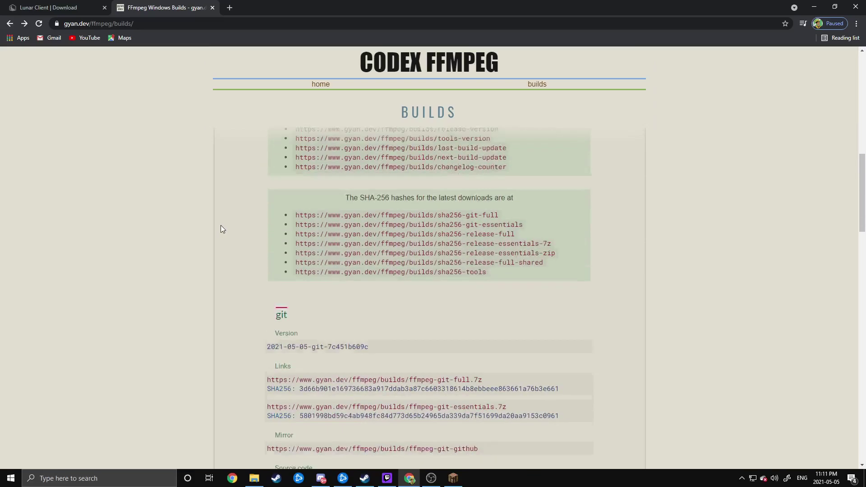
scroll(221, 229, "down", 10)
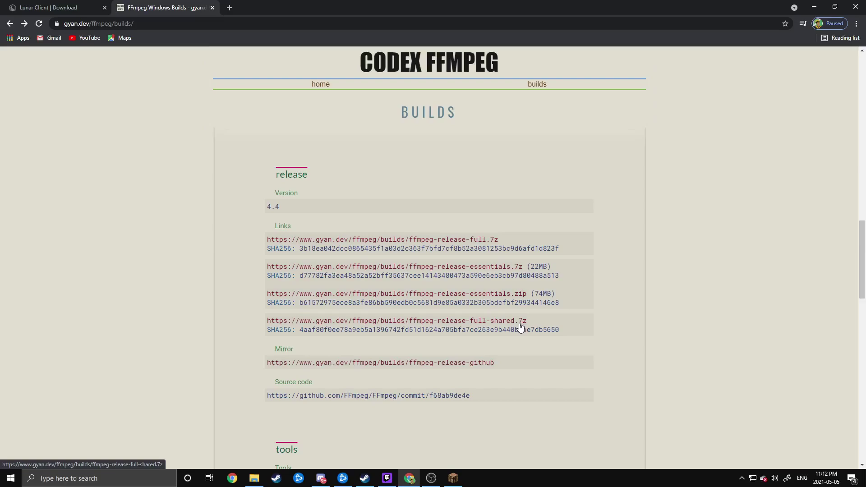
left_click(470, 363)
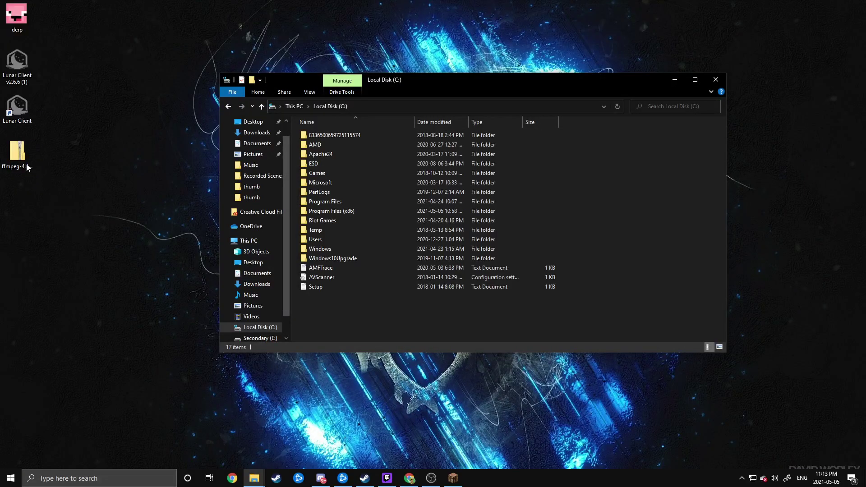
- Open the downloaded ffmpeg zip, select the ffmpeg-4.4-essentials_build folder, and bring Local Disk (C:) forward
double_click(23, 159)
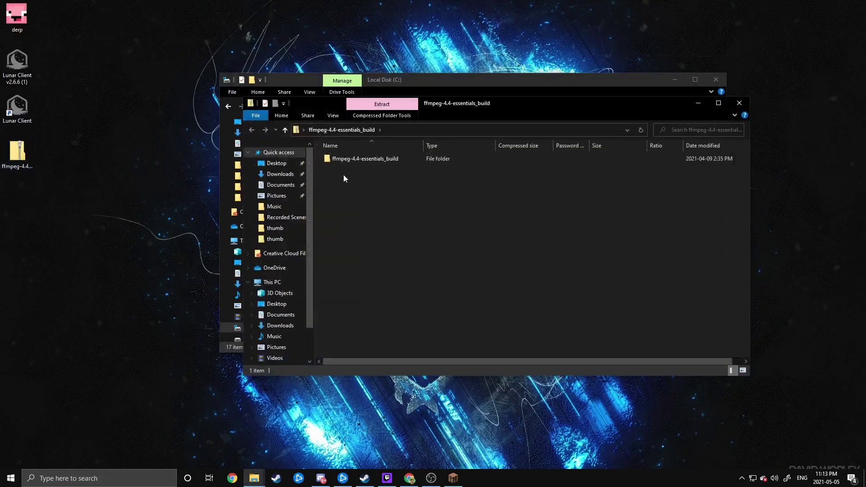
left_click(372, 158)
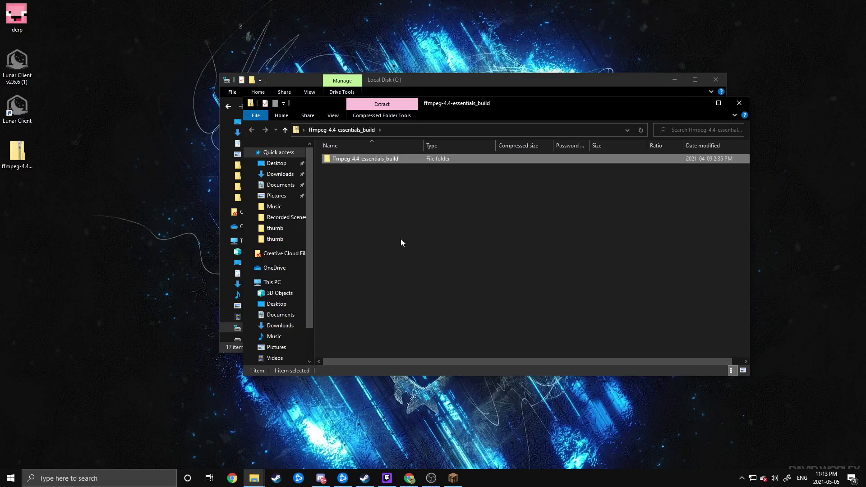
left_click(435, 82)
- Move ffmpeg-4.4-essentials_build into Program Files (x86) with admin permission and rename it 'ffmpeg'
double_click(342, 212)
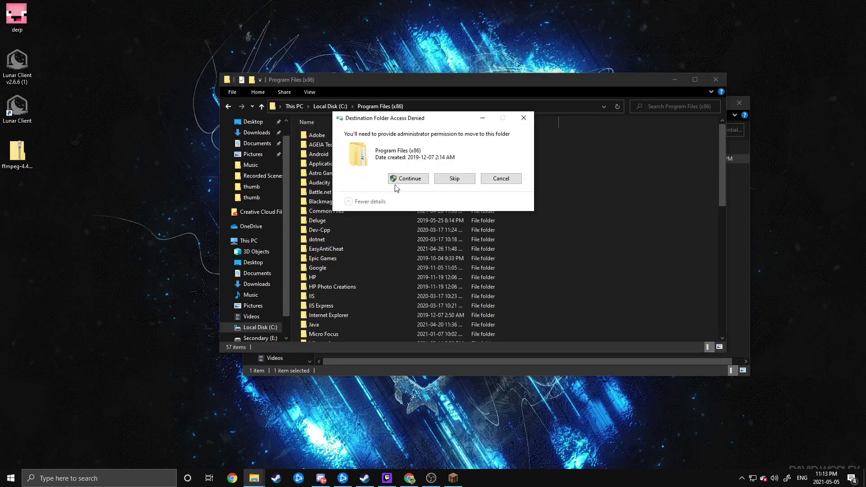
left_click(404, 184)
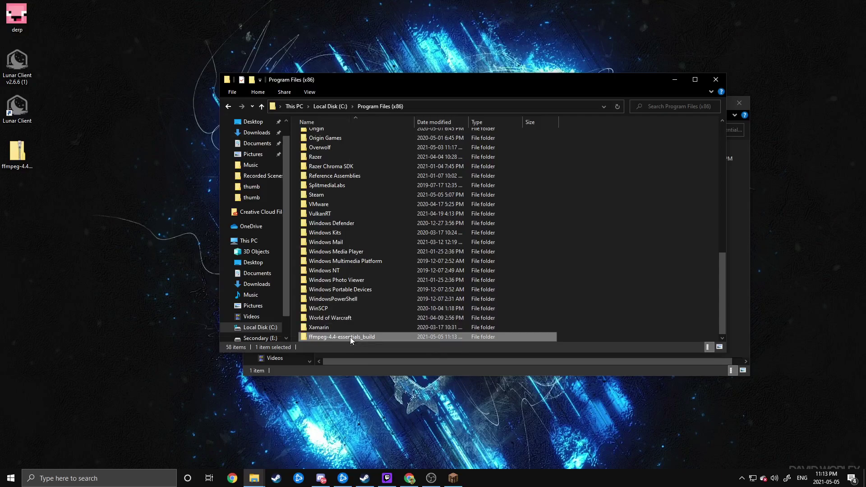
right_click(351, 337)
left_click(234, 315)
left_click_drag(377, 337, 326, 338)
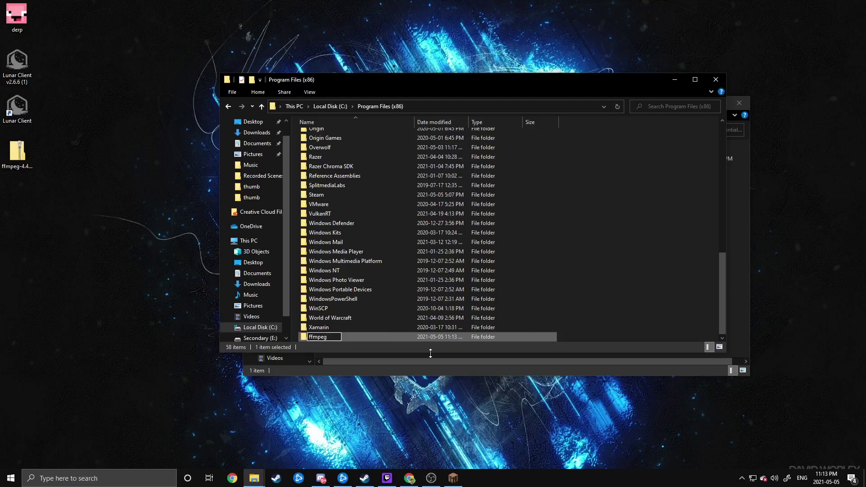
key("Return")
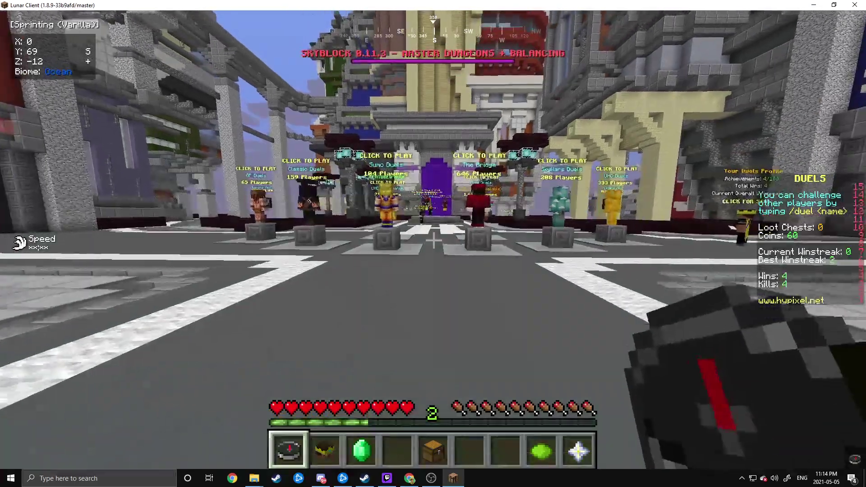
key("w")
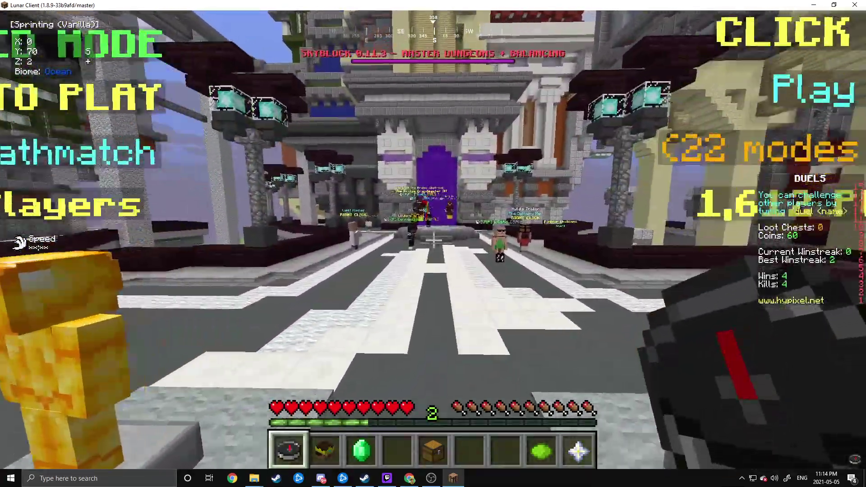
- Record a short Replay Mod clip walking toward the Bridge NPC, then stop recording and disconnect
key("Escape")
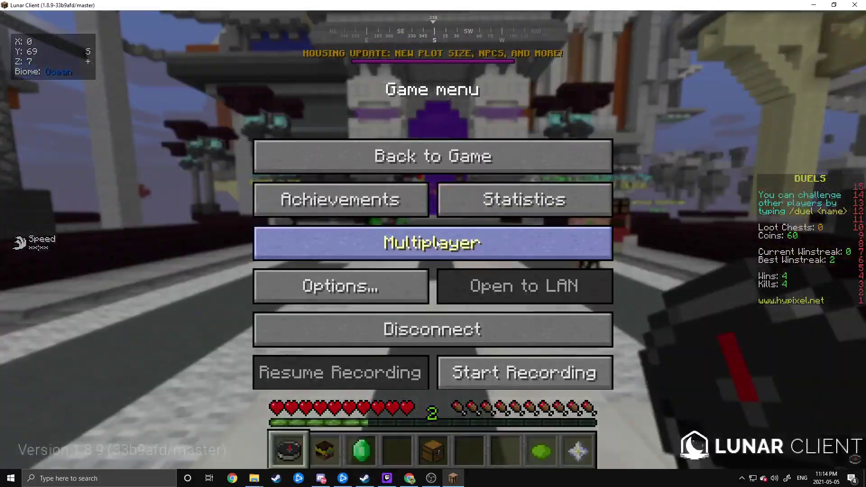
left_click(511, 370)
left_click(501, 155)
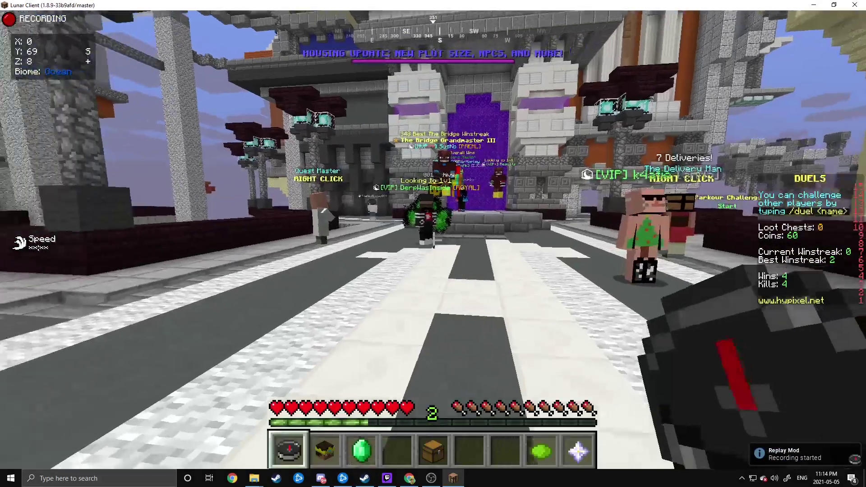
key("w")
key("w")
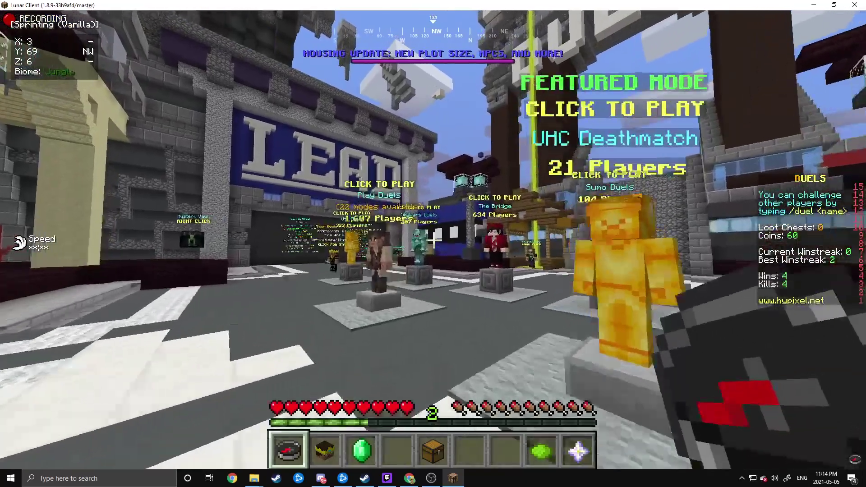
key("w")
key("Escape")
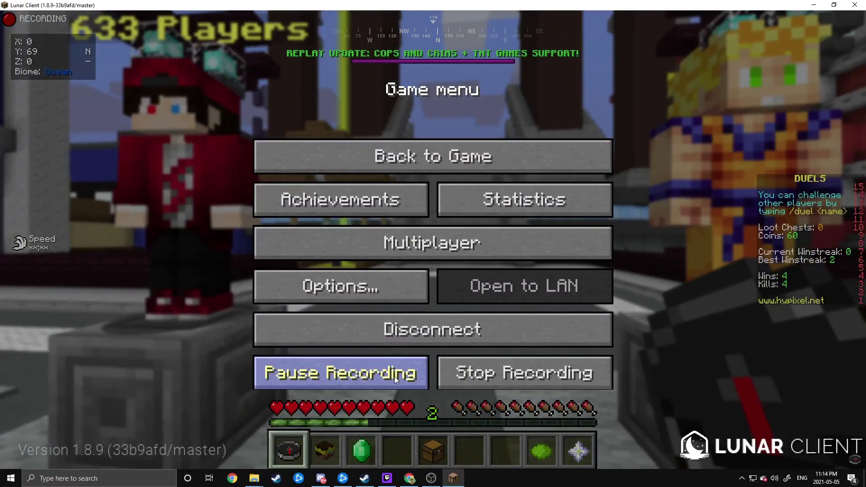
left_click(476, 385)
left_click(478, 329)
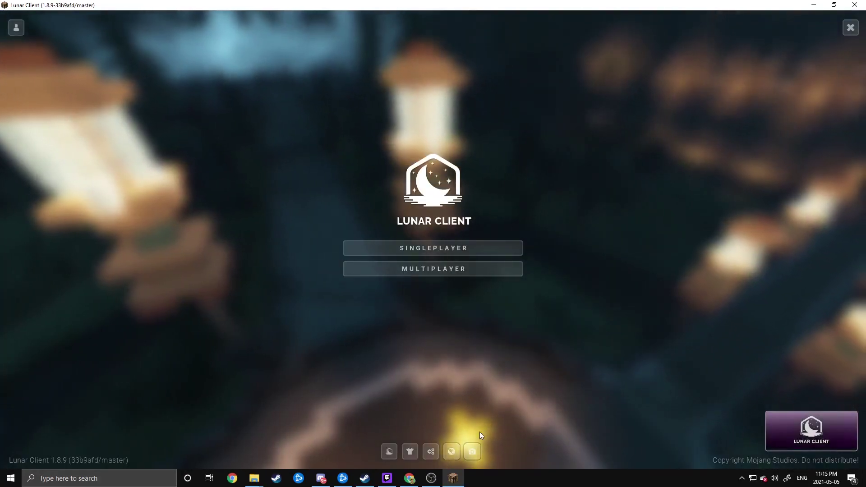
- Load the 2021_05_05_23_14_06 replay in the Replay Viewer and pause playback
left_click(476, 450)
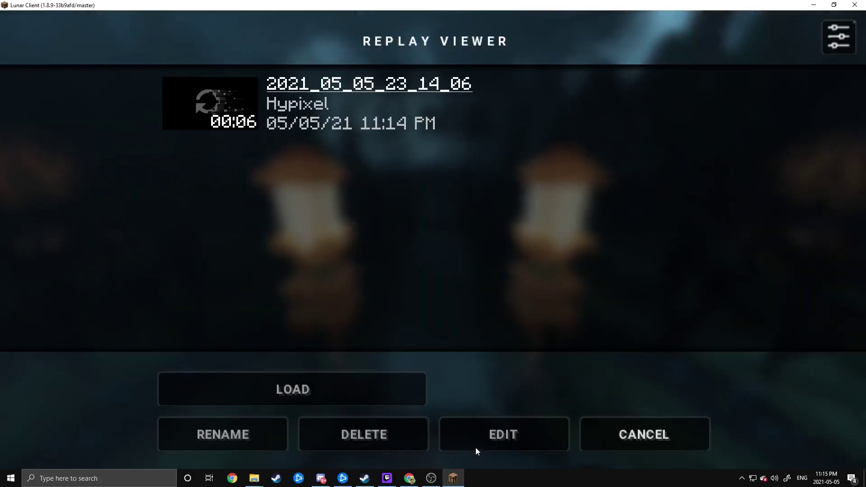
double_click(295, 109)
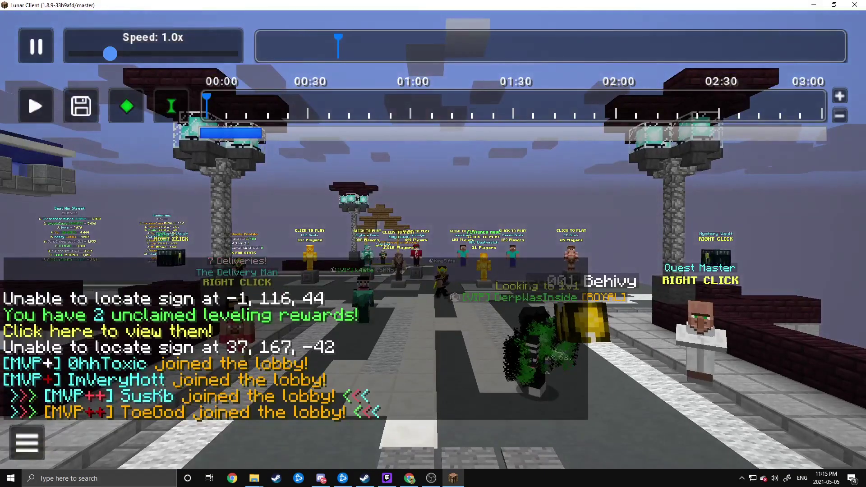
key("Escape")
key("Escape")
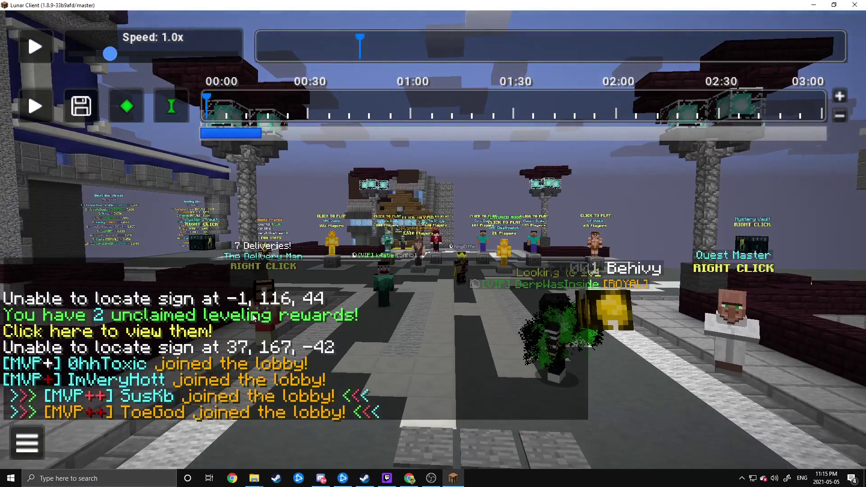
- Add camera position and time keyframes at the start and at 00:12, then open render settings
left_click(127, 106)
left_click(171, 106)
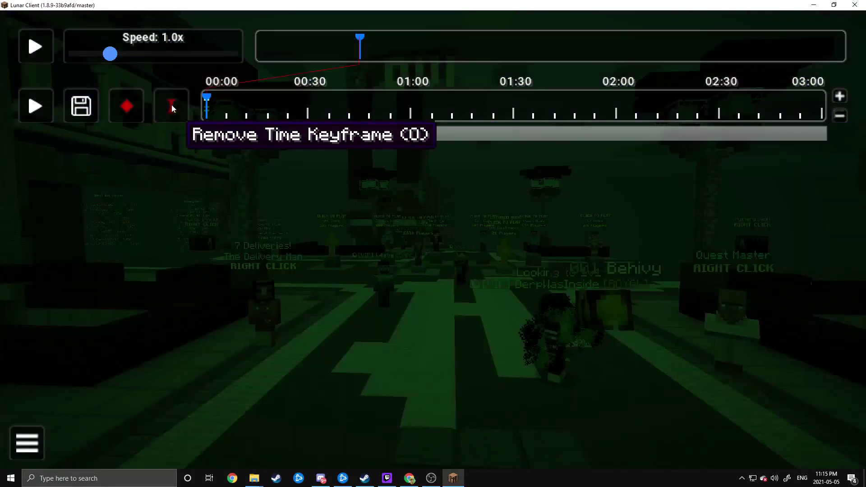
left_click(250, 110)
left_click(127, 106)
left_click(172, 106)
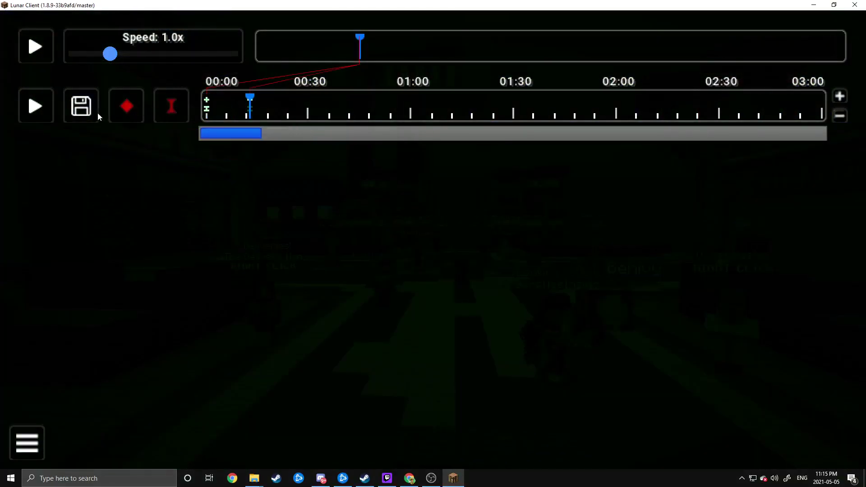
left_click(83, 109)
- Scroll the Video Settings dialog down to the Command Line Settings section
scroll(389, 318, "down", 1)
scroll(391, 319, "up", 1)
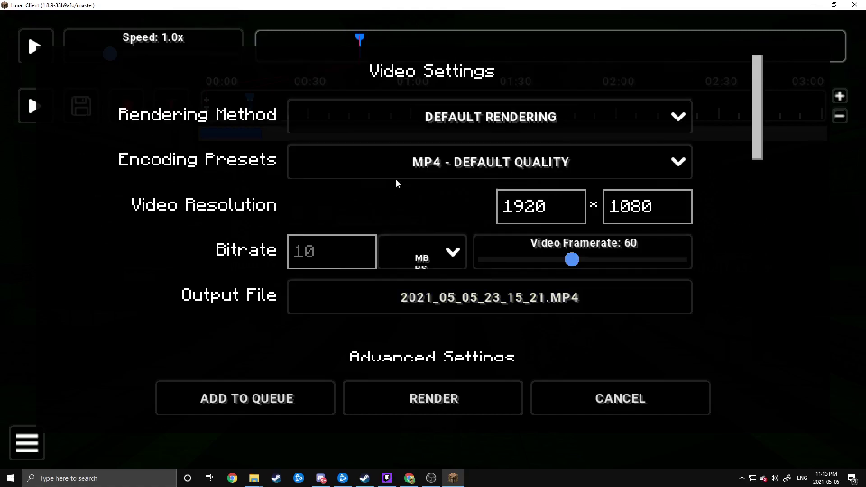
scroll(396, 180, "down", 6)
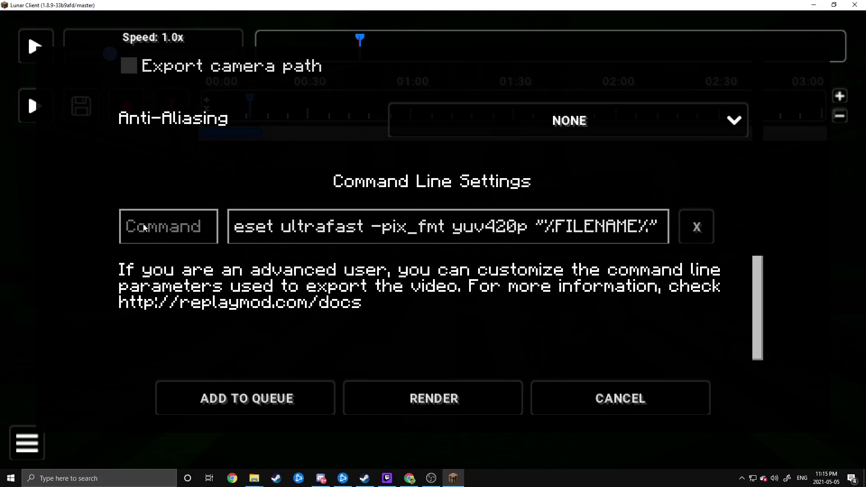
mouse_move(255, 477)
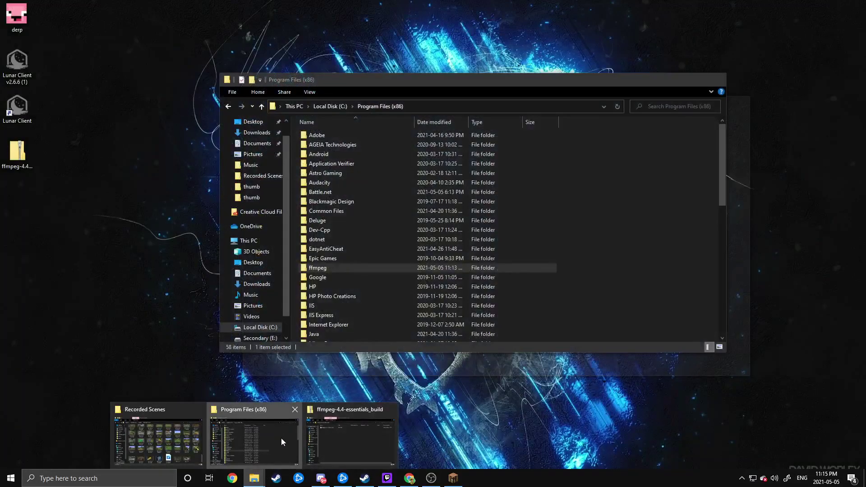
- Browse Program Files (x86) > ffmpeg > bin and select the ffmpeg application
left_click(281, 437)
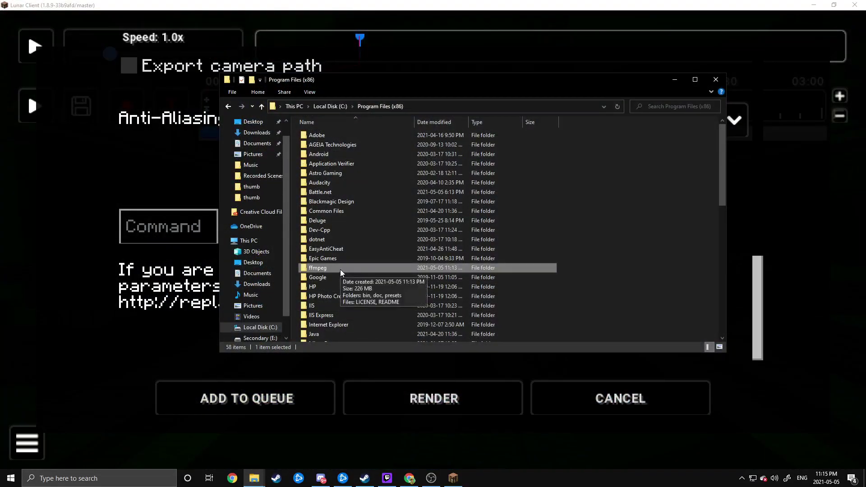
double_click(340, 270)
double_click(327, 133)
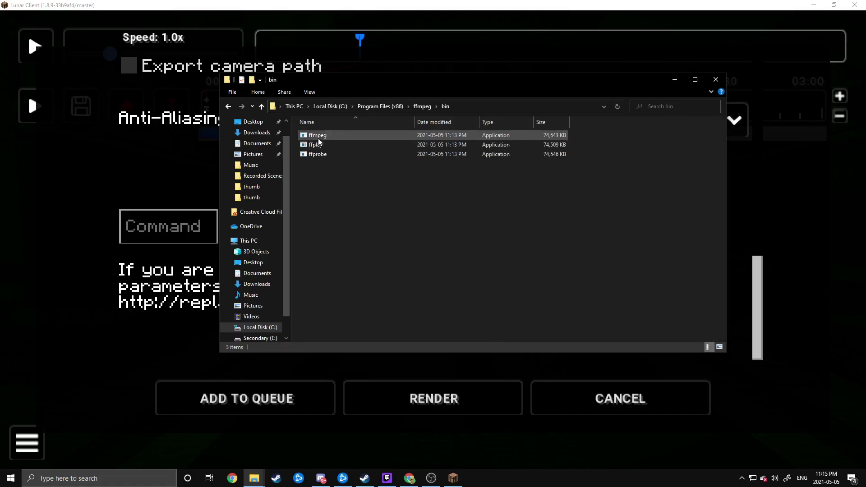
left_click(317, 136)
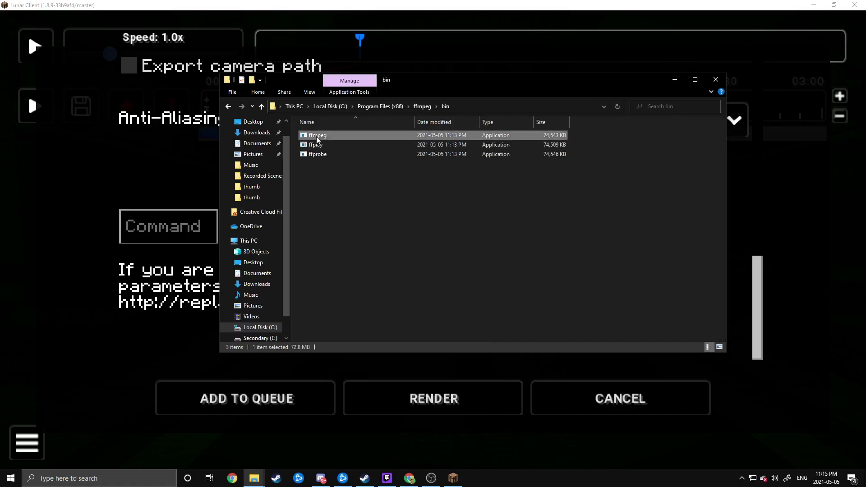
- View the ffmpeg application's Properties to get its location, then return to Lunar Client
right_click(315, 137)
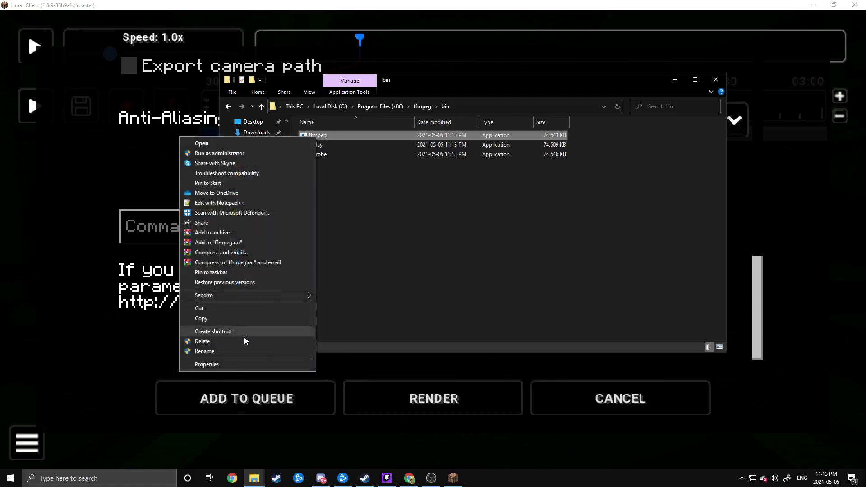
left_click(234, 368)
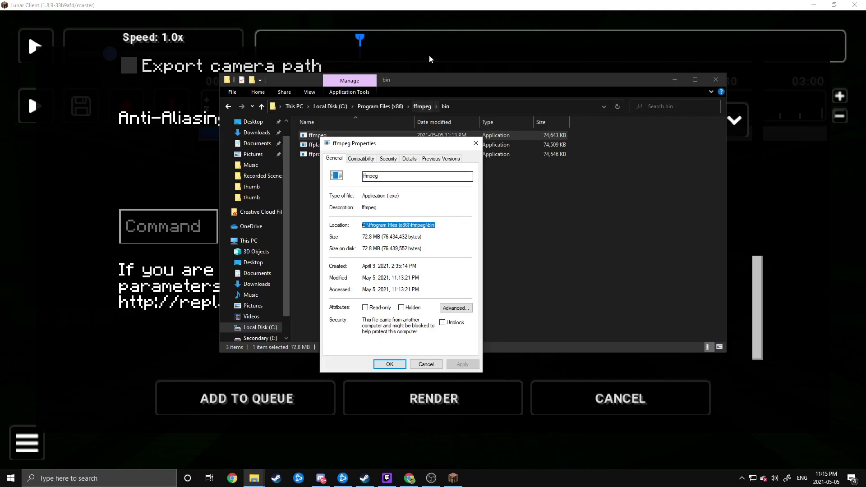
left_click(135, 275)
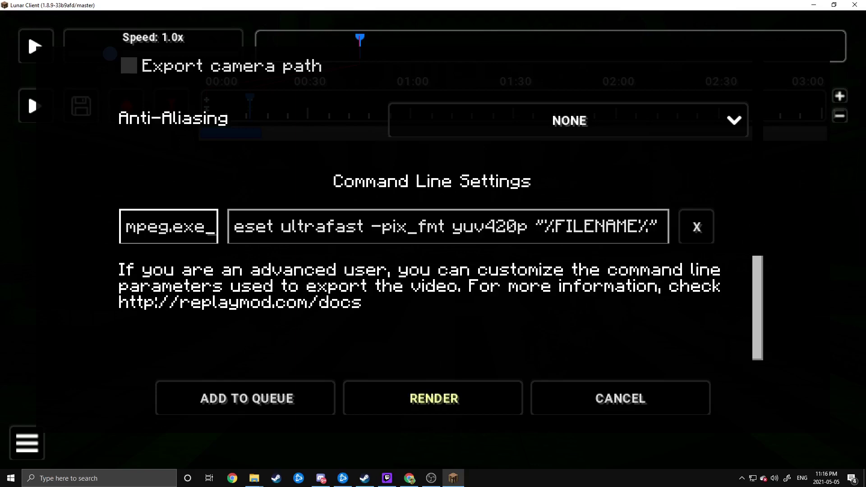
- Start rendering the replay's camera path to a video from the Video Settings dialog
left_click(434, 398)
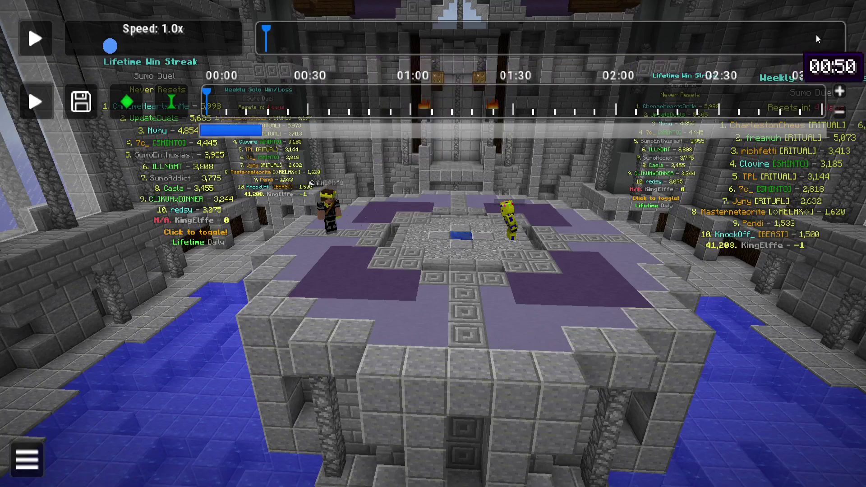
- Seek the Sumo Duel replay back to the start and play it at 3.0x speed
left_click(475, 41)
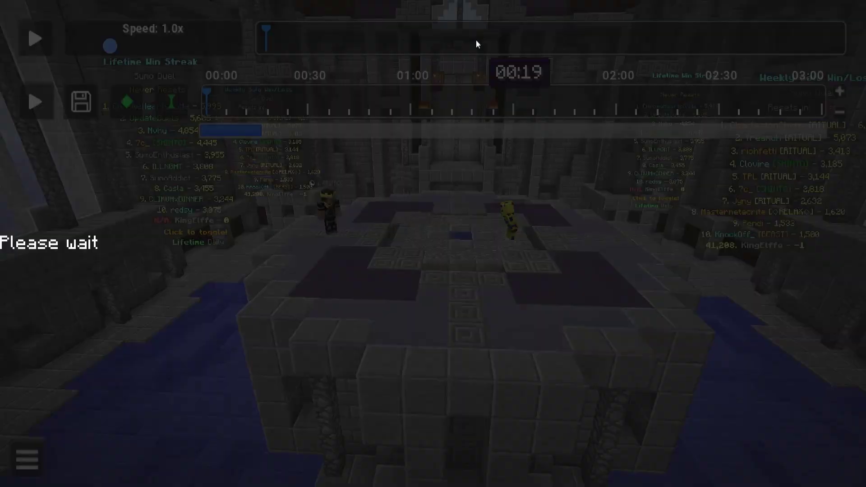
left_click(280, 42)
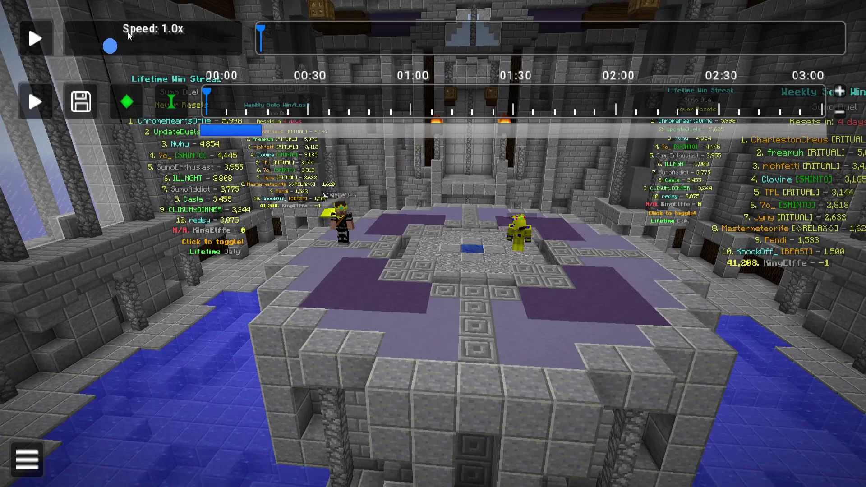
left_click(40, 38)
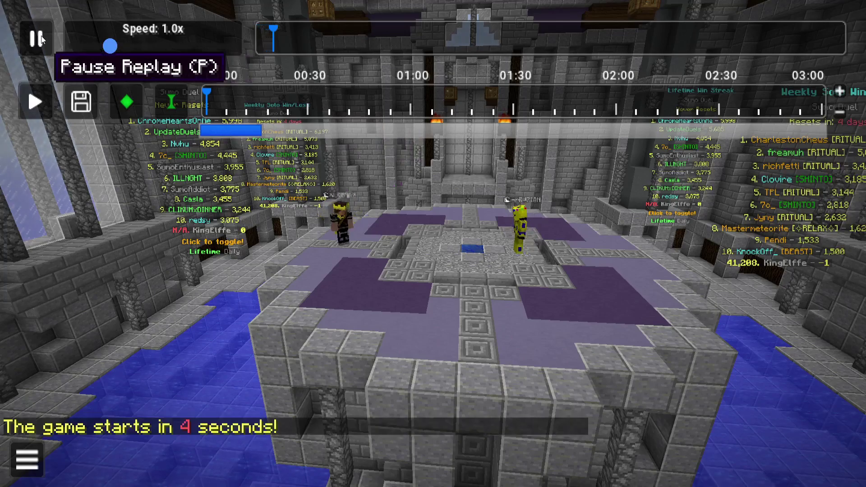
left_click(40, 38)
left_click_drag(110, 47, 151, 47)
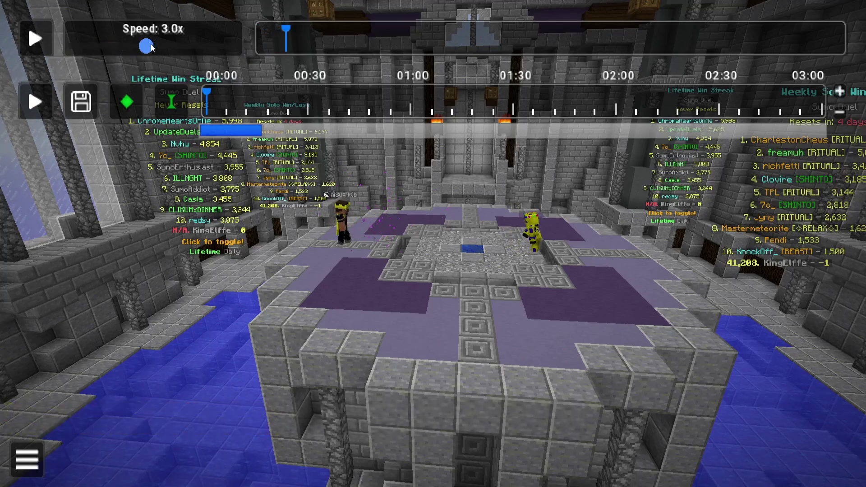
left_click(43, 48)
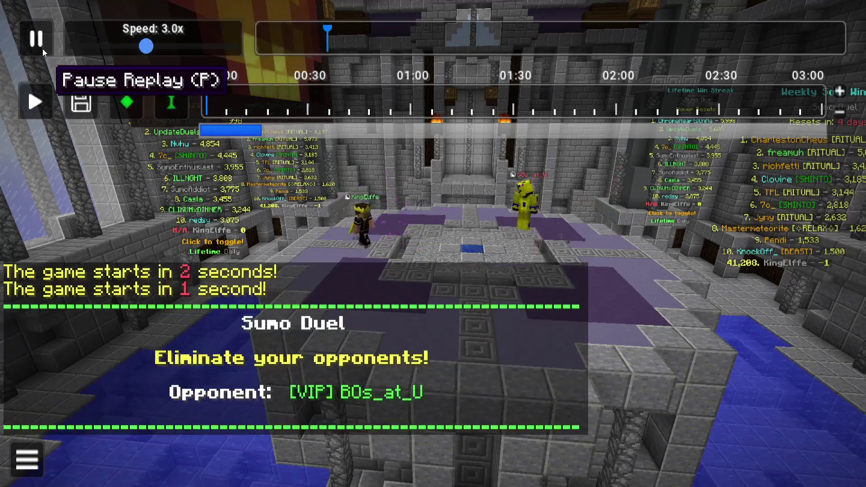
left_click(43, 48)
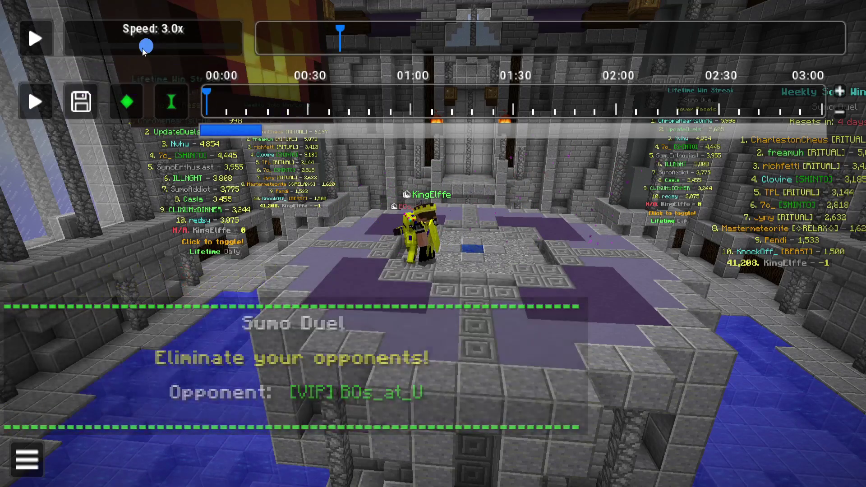